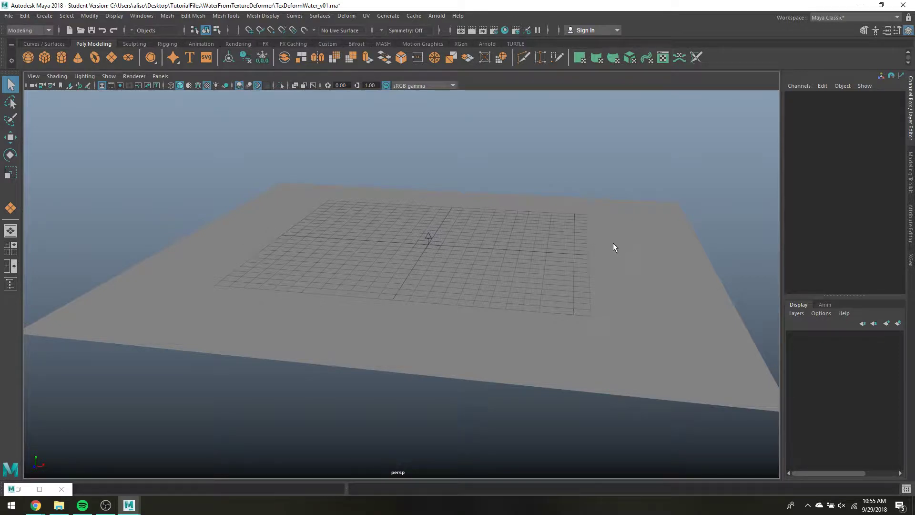
# Select the ground plane and inspect its polyPlane2 inputs: 40 by 40 with 50 subdivisions
pyautogui.scroll(4, 615, 244)
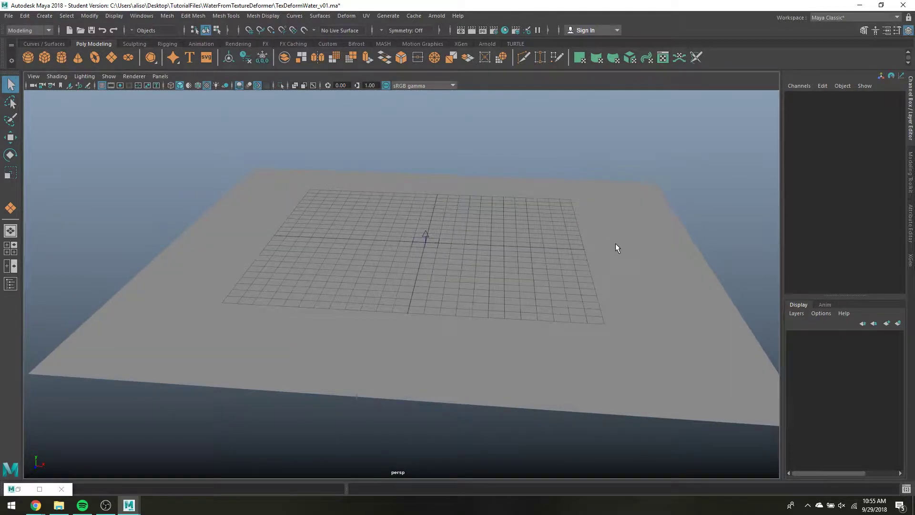
pyautogui.keyDown('alt'); pyautogui.moveTo(609, 236); pyautogui.dragTo(575, 242, button='middle'); pyautogui.keyUp('alt')
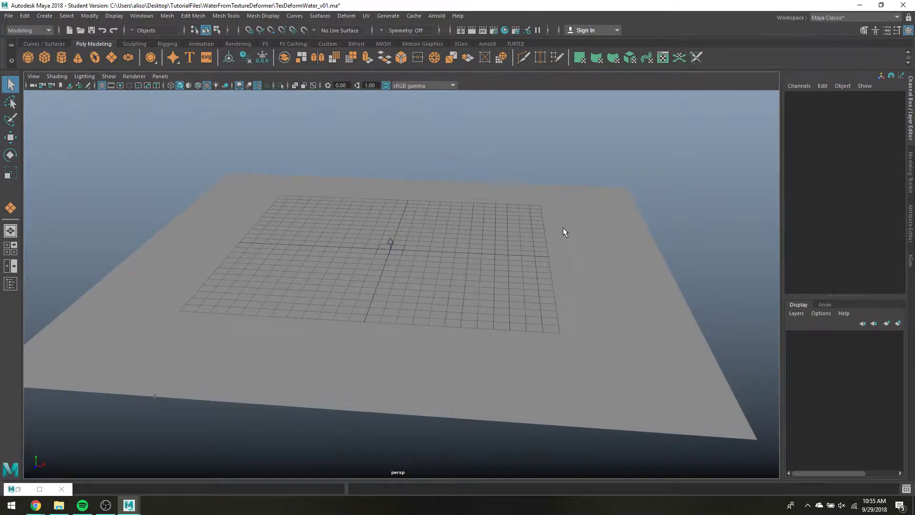
pyautogui.click(562, 231)
pyautogui.scroll(2, 483, 248)
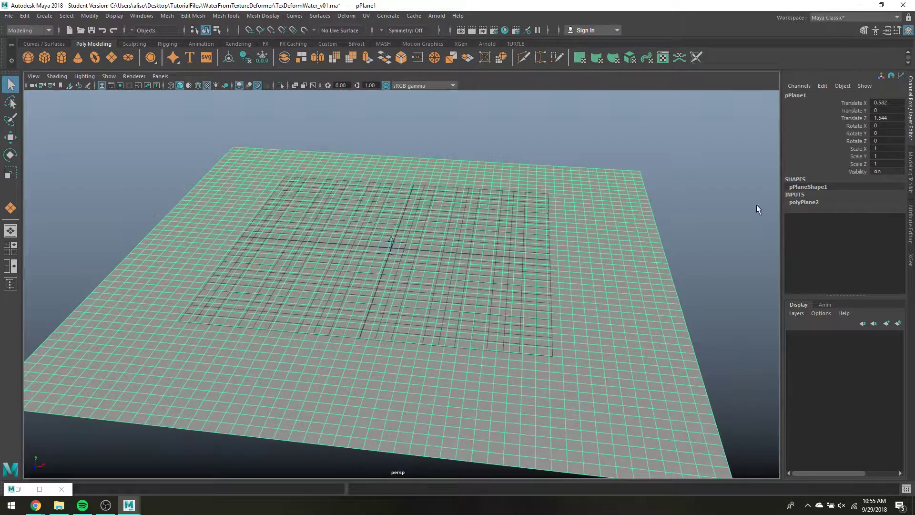
pyautogui.click(802, 202)
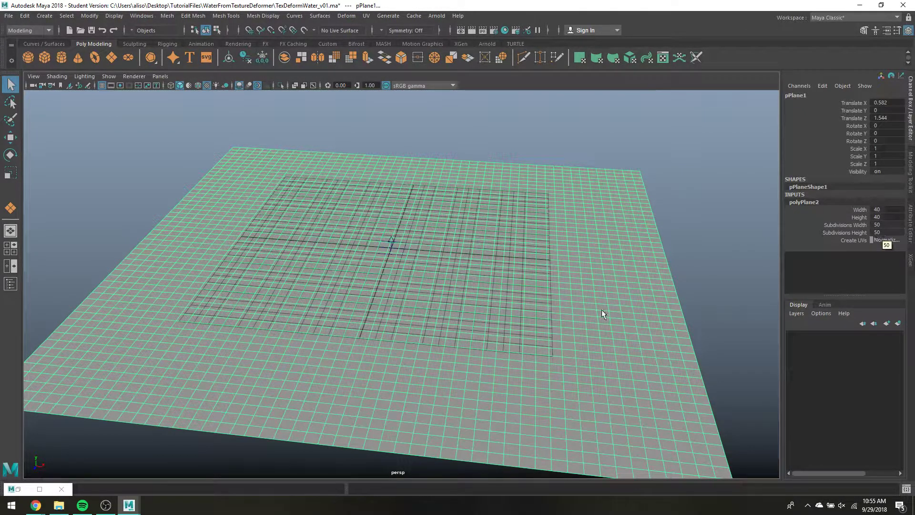
pyautogui.keyDown('alt'); pyautogui.moveTo(602, 309); pyautogui.dragTo(510, 388); pyautogui.keyUp('alt')
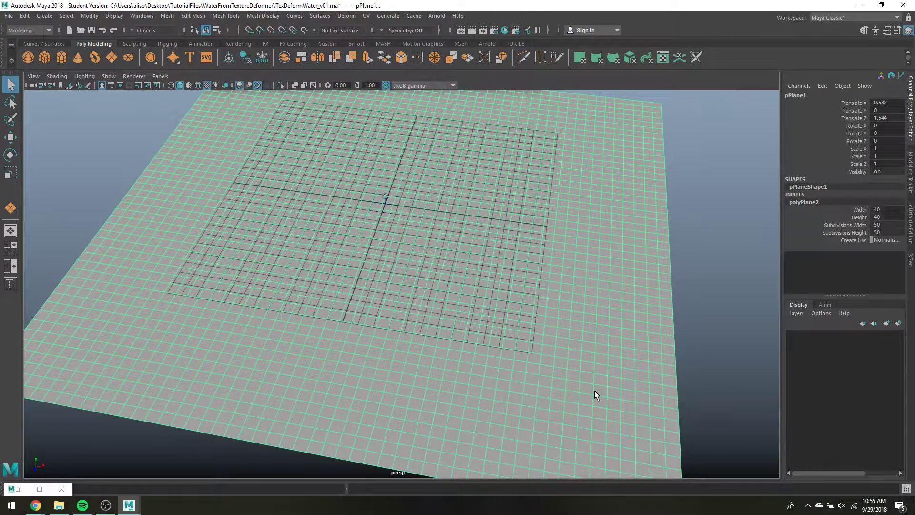
pyautogui.keyDown('alt'); pyautogui.moveTo(594, 394); pyautogui.dragTo(522, 211); pyautogui.keyUp('alt')
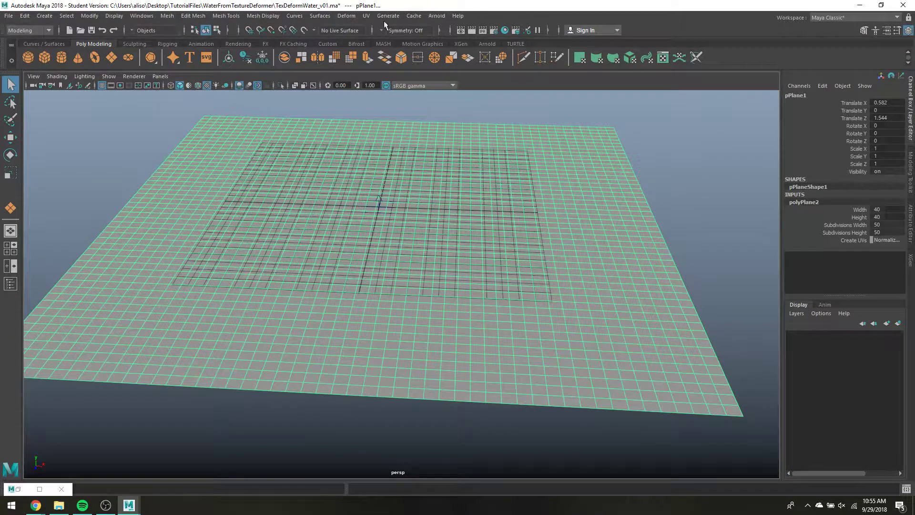
# Add a texture deformer to the plane and open textureDeformer2's attributes via the Outliner
pyautogui.click(345, 15)
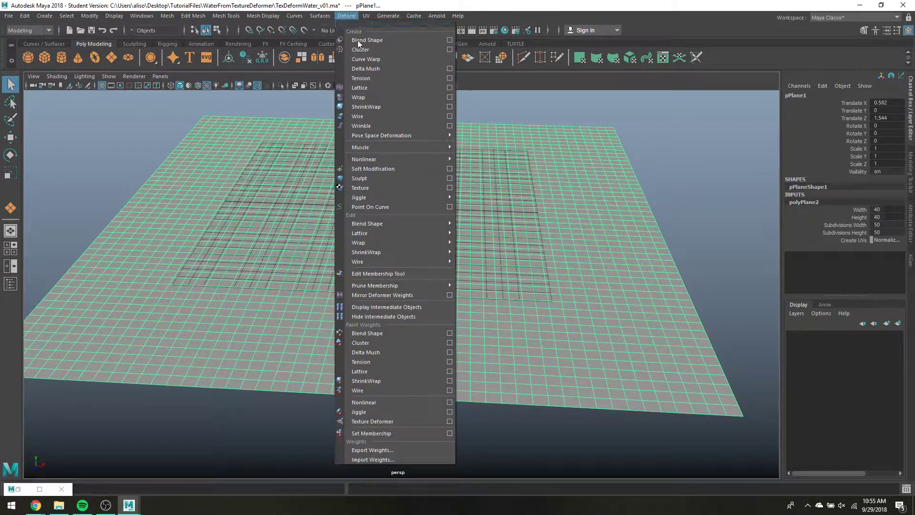
pyautogui.click(407, 188)
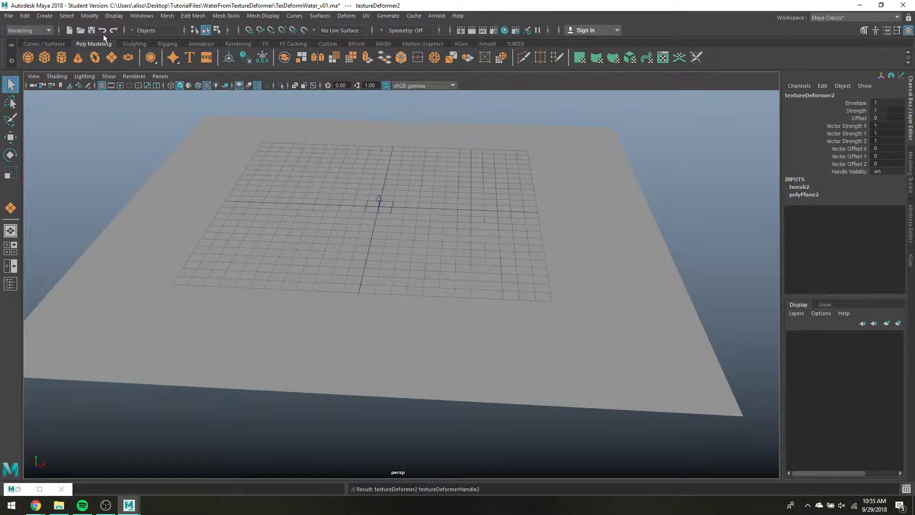
pyautogui.click(18, 488)
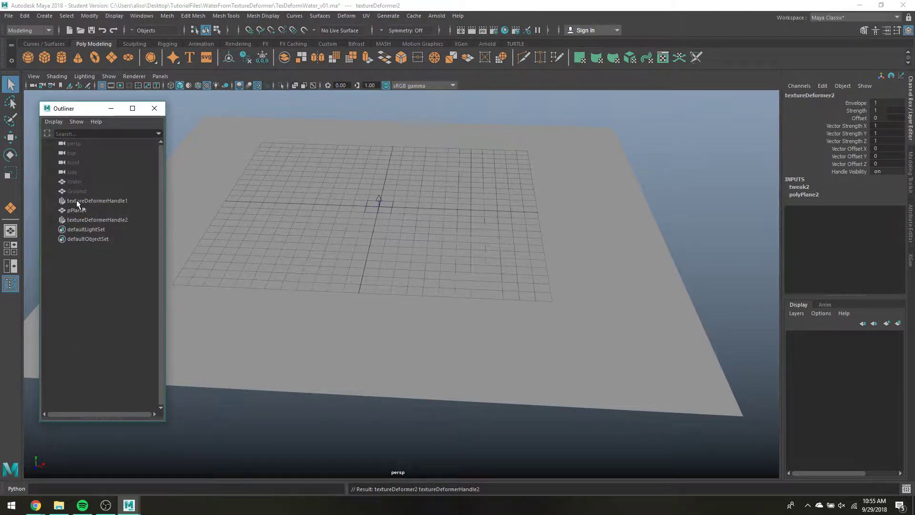
pyautogui.click(72, 220)
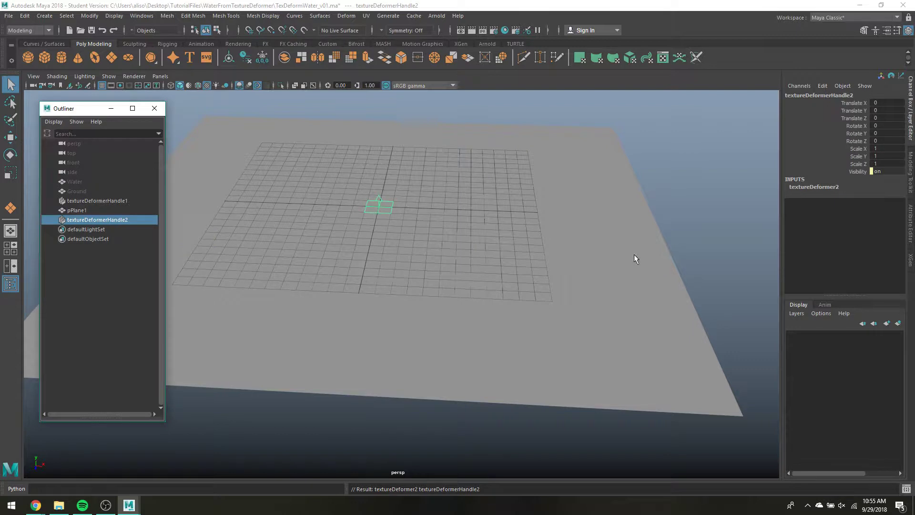
pyautogui.click(911, 224)
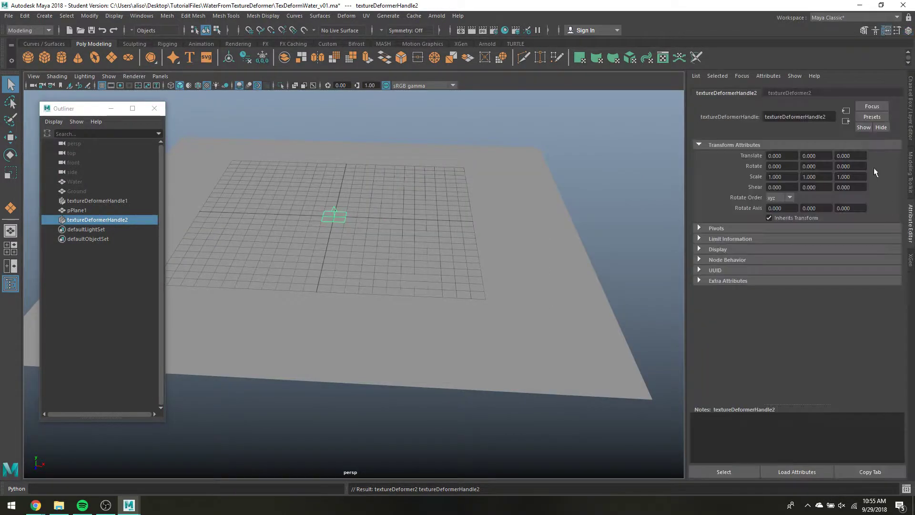
pyautogui.click(783, 94)
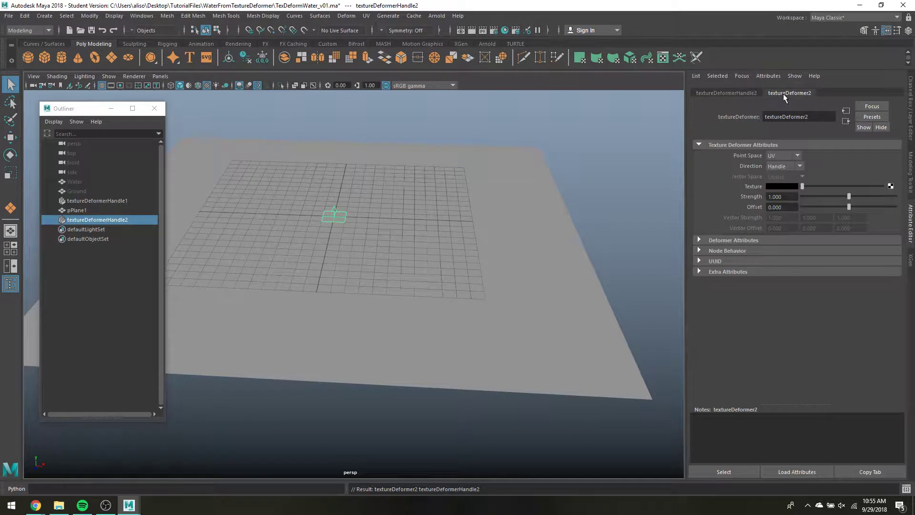
# Connect a Noise texture to the deformer's Texture input and view the waves from the side
pyautogui.click(891, 186)
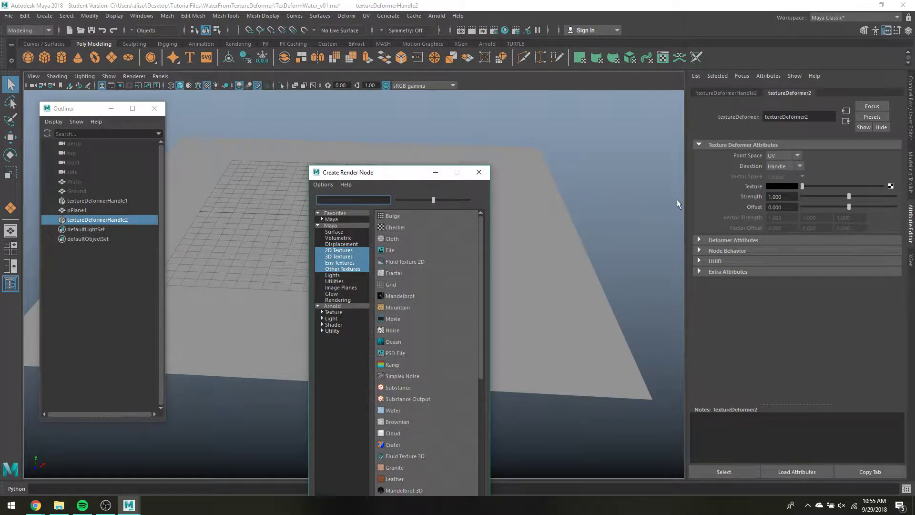
pyautogui.write('noise')
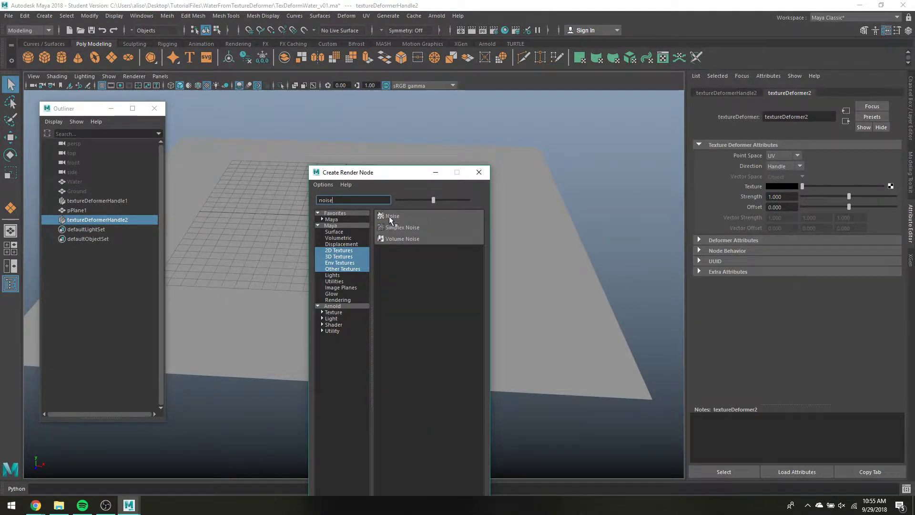
pyautogui.click(390, 216)
pyautogui.keyDown('alt'); pyautogui.moveTo(461, 211); pyautogui.dragTo(529, 248); pyautogui.keyUp('alt')
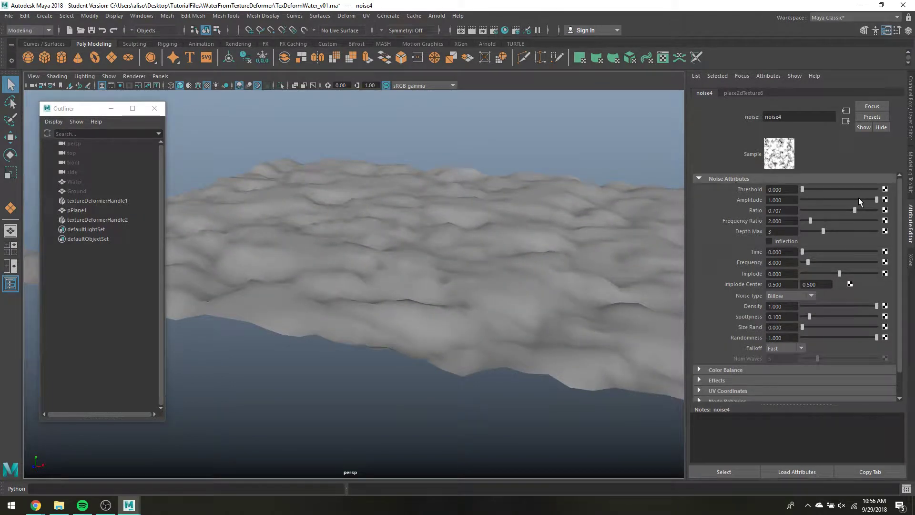
# Adjust noise4's Amplitude, raise Frequency to 100, and scrub Time to preview the waves
pyautogui.moveTo(876, 196); pyautogui.dragTo(903, 214)
pyautogui.moveTo(808, 261)
pyautogui.mouseDown()
pyautogui.moveTo(845, 260)
pyautogui.moveTo(805, 265)
pyautogui.mouseUp()
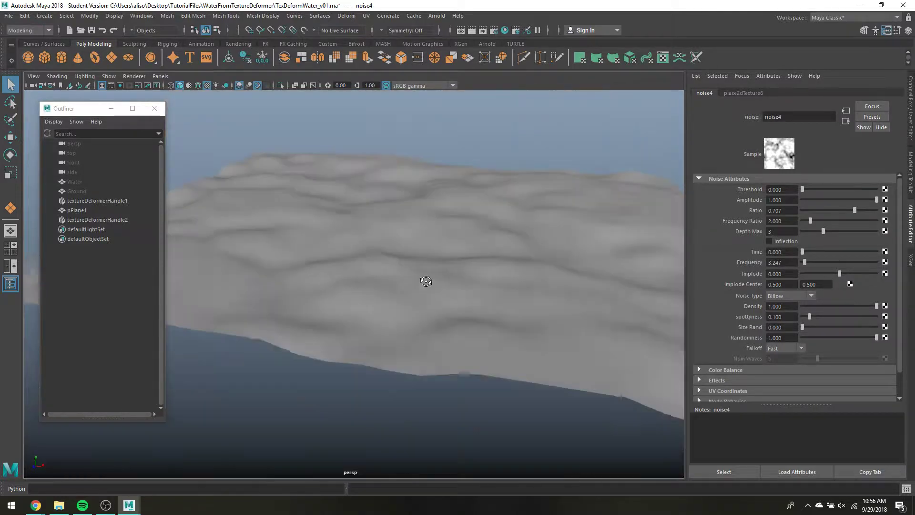
pyautogui.click(434, 257)
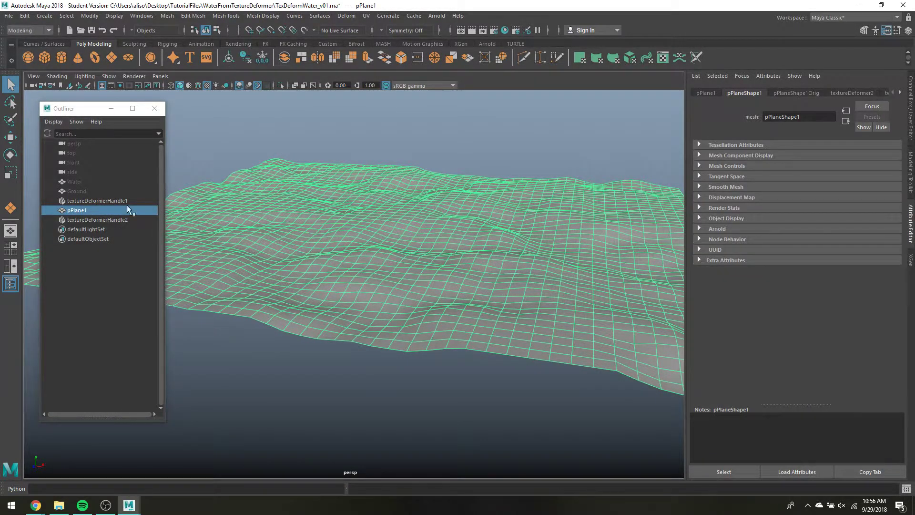
pyautogui.click(106, 220)
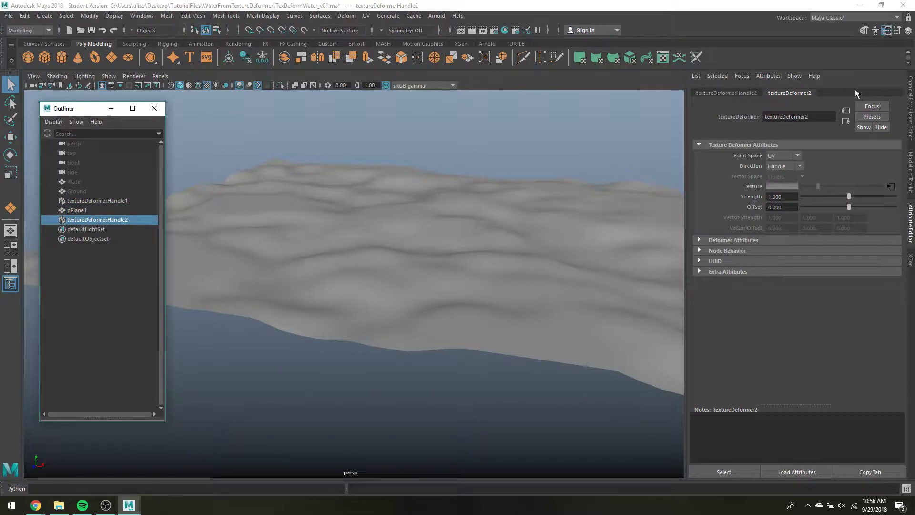
pyautogui.click(890, 185)
pyautogui.moveTo(807, 251); pyautogui.dragTo(902, 272)
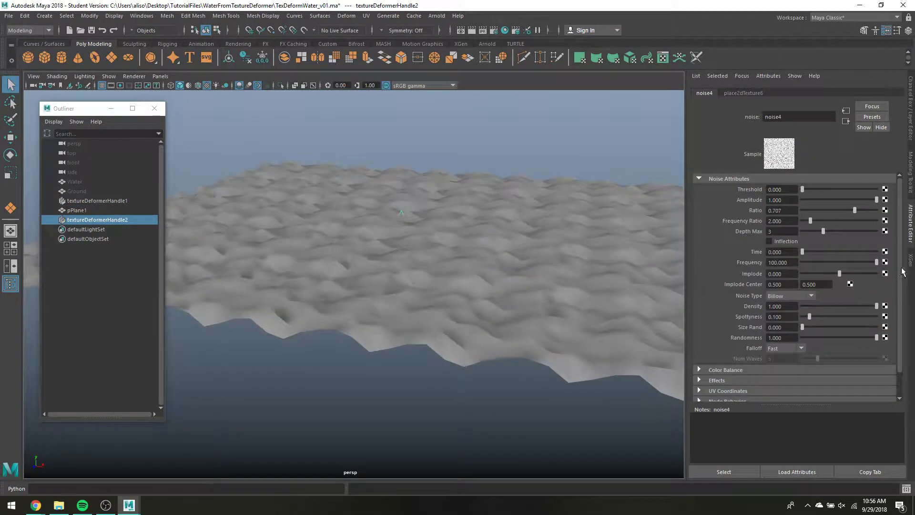
# Reselect the wave plane and bring back its polyPlane2 inputs in the Channel Box
pyautogui.click(519, 262)
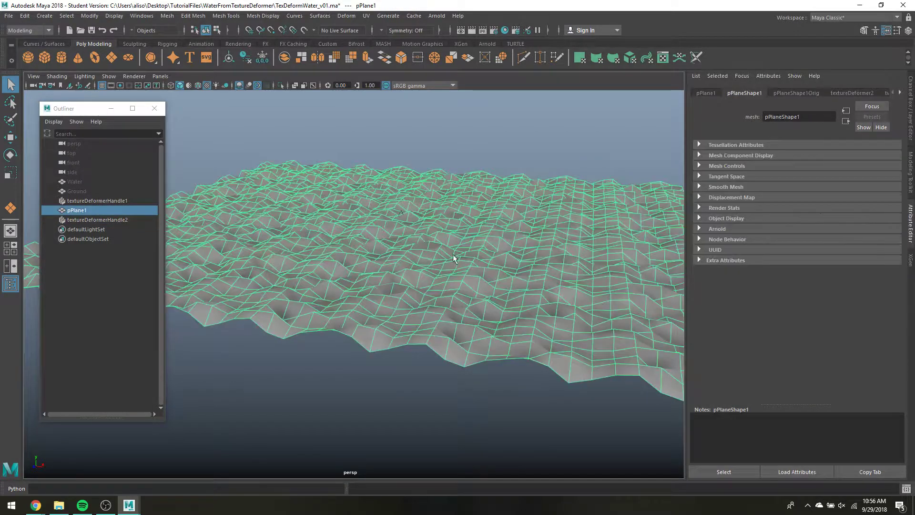
pyautogui.click(910, 136)
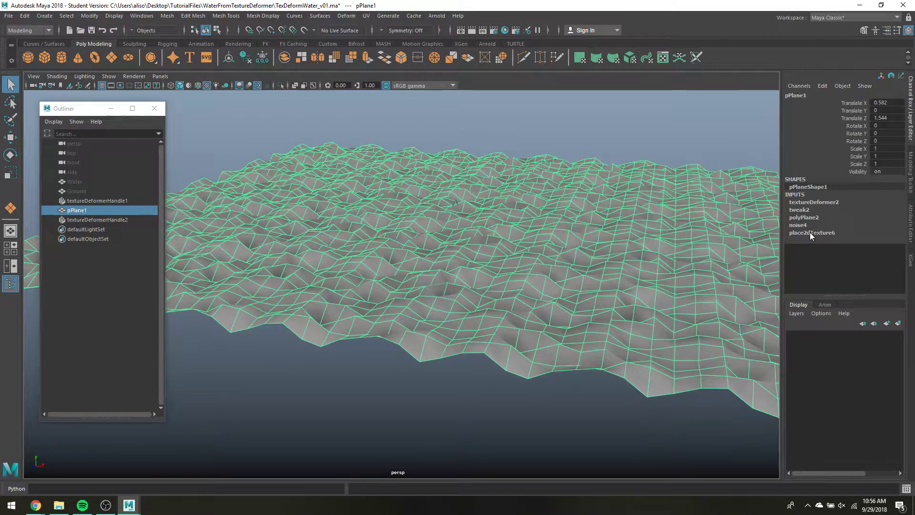
pyautogui.doubleClick(812, 189)
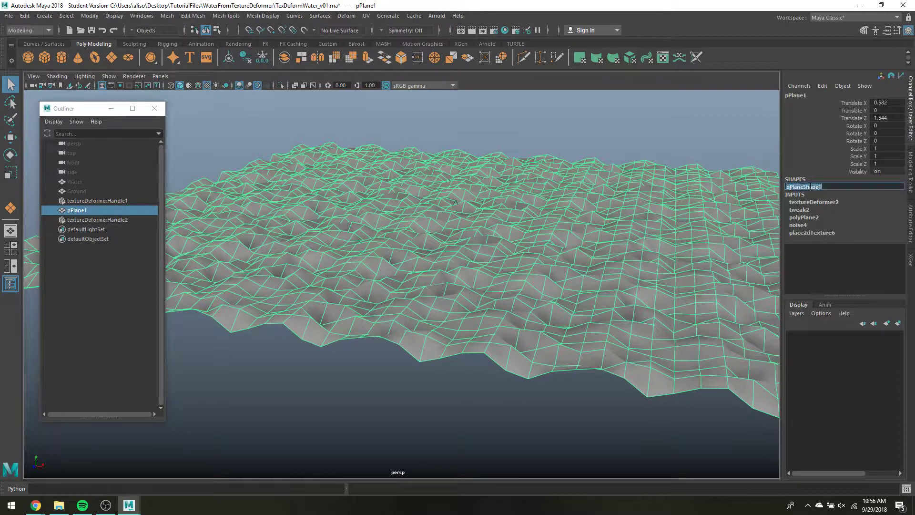
pyautogui.click(799, 219)
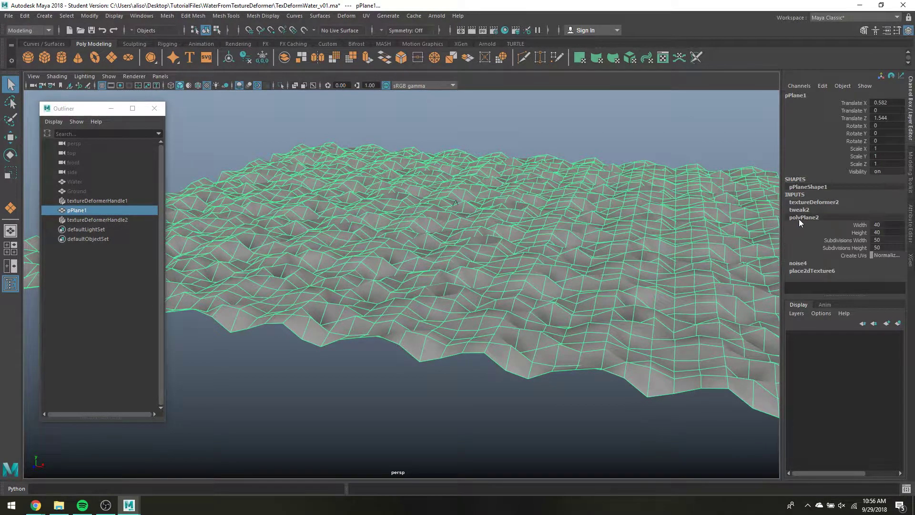
# Set Subdivisions Width and Height both to 200
pyautogui.click(885, 241)
pyautogui.click(886, 248)
pyautogui.write('200')
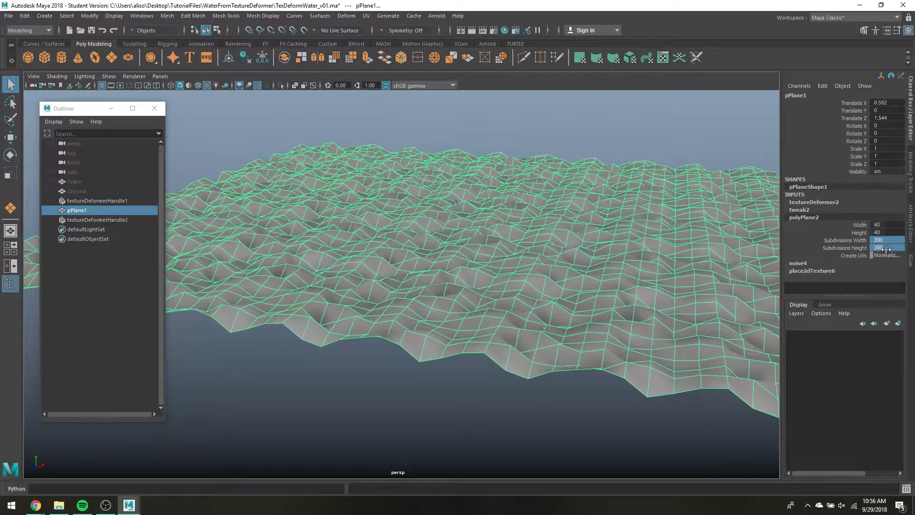
pyautogui.press('Return')
pyautogui.scroll(10, 611, 243)
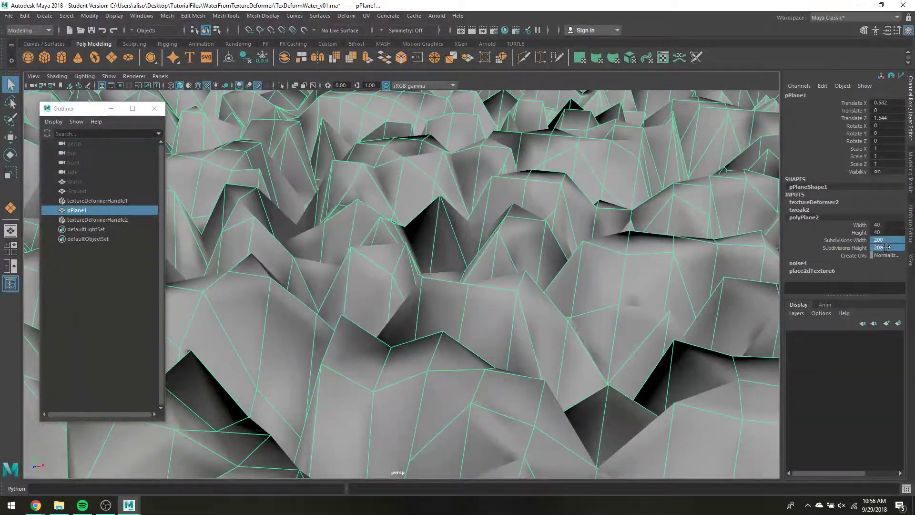
pyautogui.click(886, 248)
# Set both subdivisions to 600 and accept the large-value parameter warning
pyautogui.write('600')
pyautogui.press('Return')
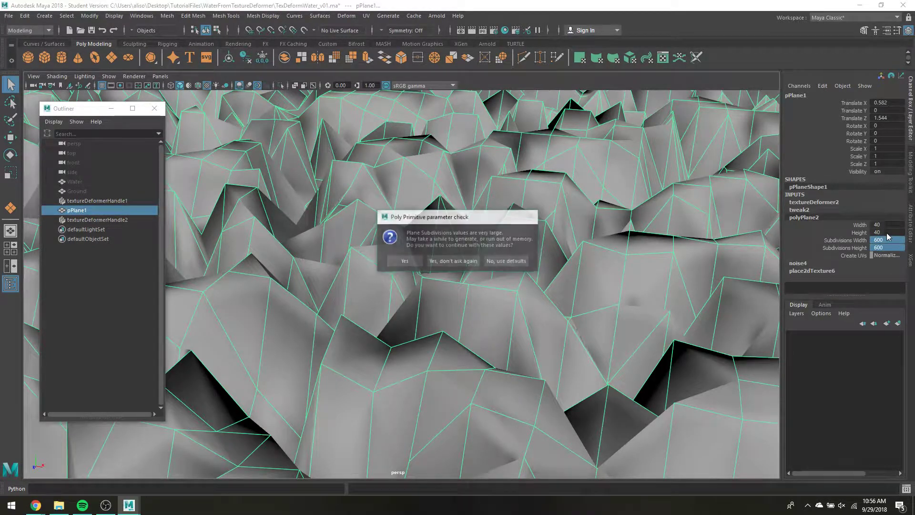
pyautogui.click(446, 262)
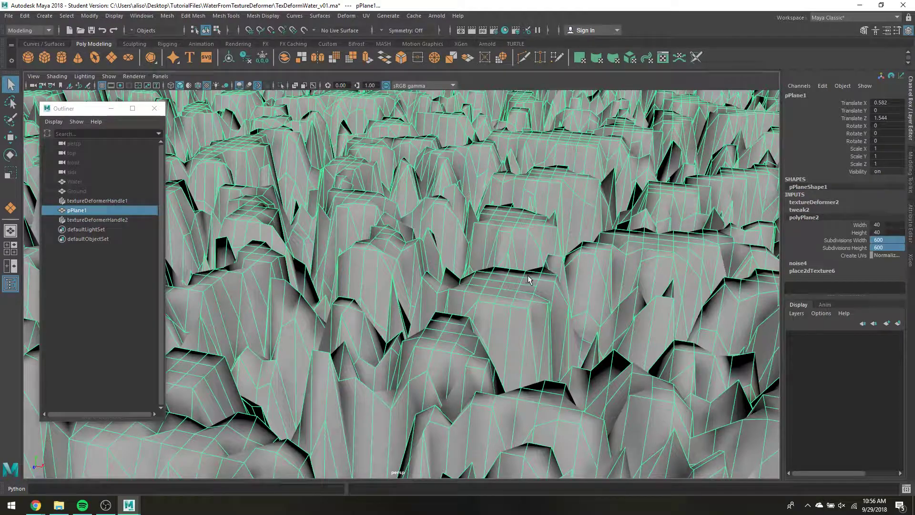
pyautogui.scroll(-10, 515, 271)
pyautogui.scroll(6, 513, 267)
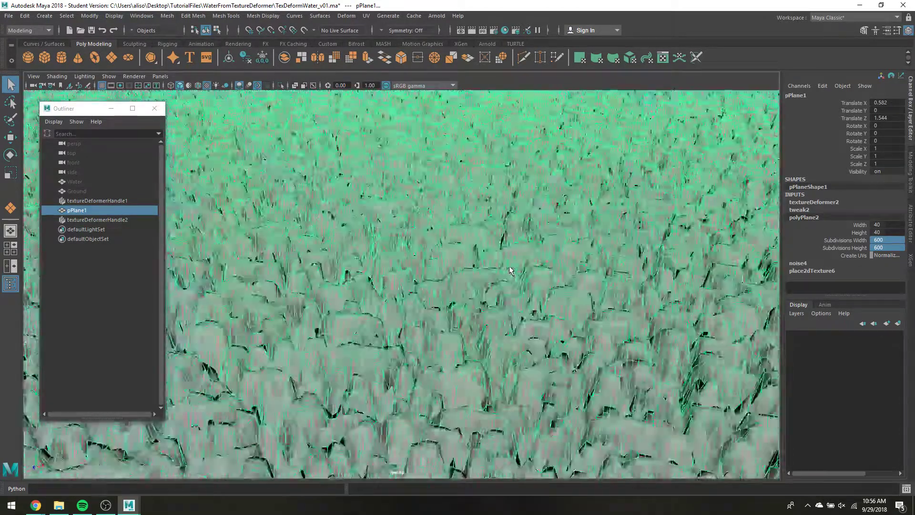
pyautogui.scroll(-2, 477, 317)
pyautogui.scroll(-8, 477, 317)
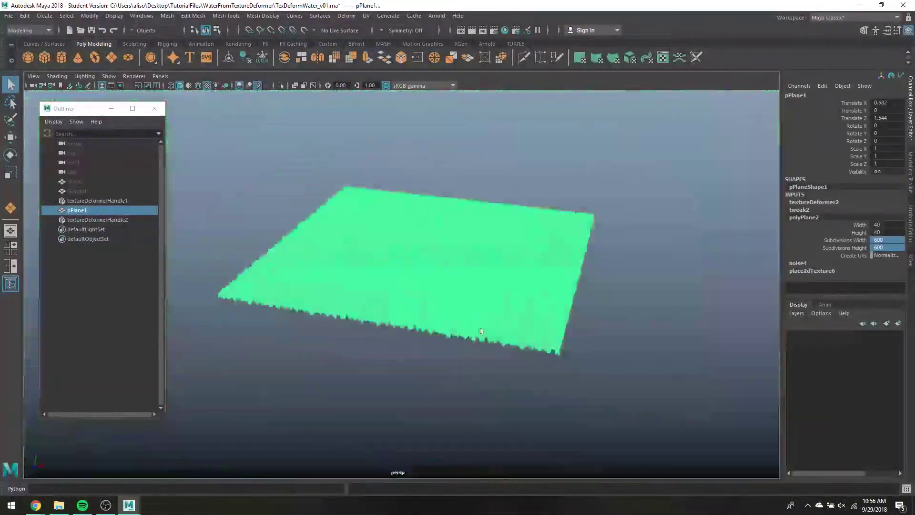
# Switch selection between textureDeformerHandle2 and pPlane1 to inspect the dense displaced surface
pyautogui.click(496, 347)
pyautogui.scroll(8, 495, 344)
pyautogui.scroll(-3, 495, 347)
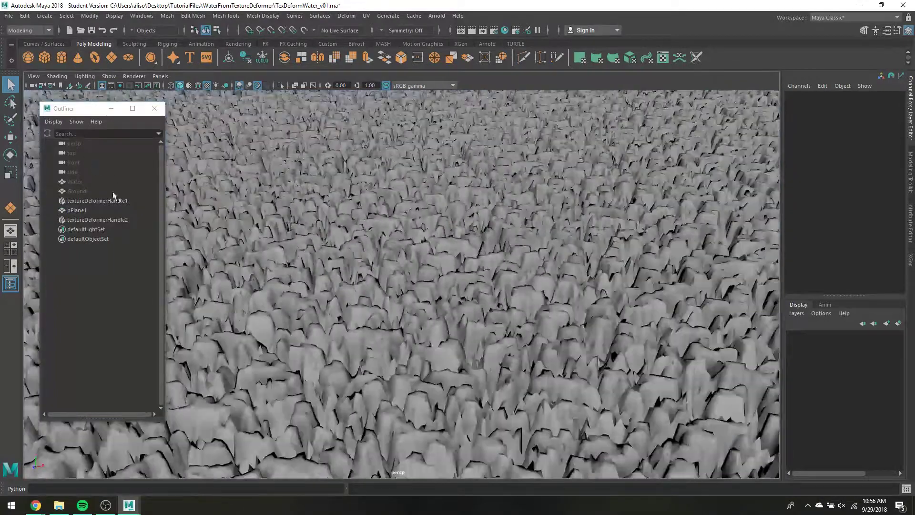
pyautogui.click(92, 219)
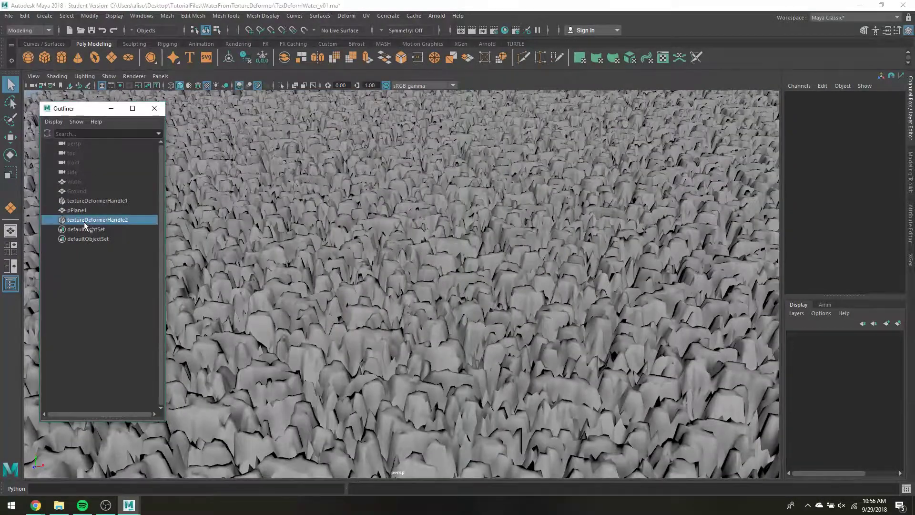
pyautogui.scroll(-5, 457, 266)
pyautogui.click(454, 263)
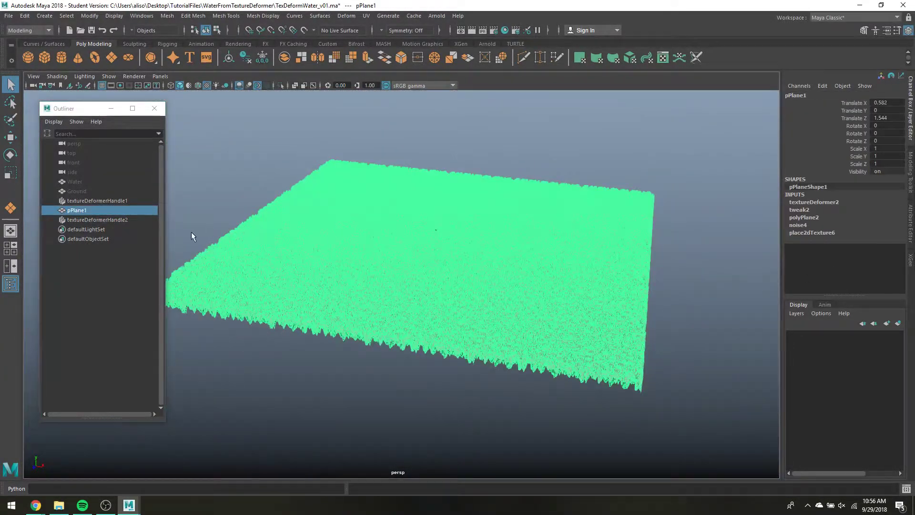
pyautogui.click(121, 220)
pyautogui.click(585, 215)
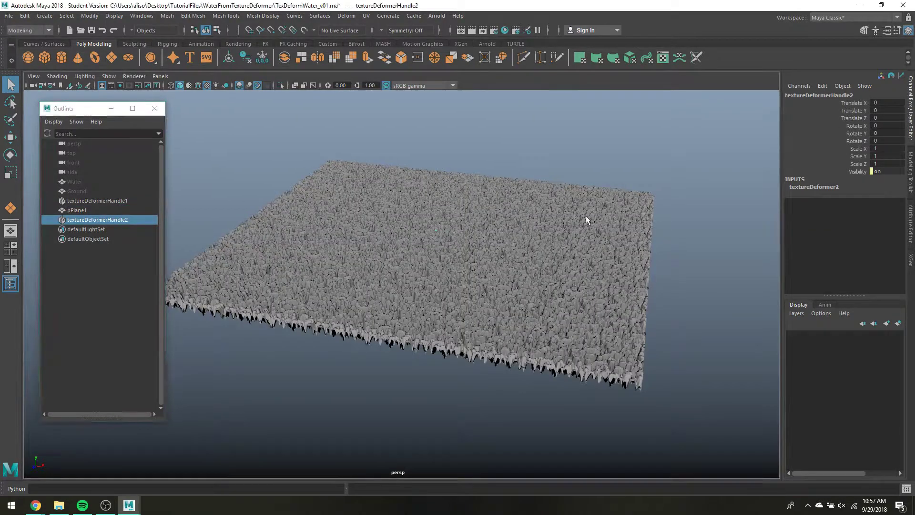
# Break the noise4 connection on textureDeformer2's Texture attribute
pyautogui.click(912, 233)
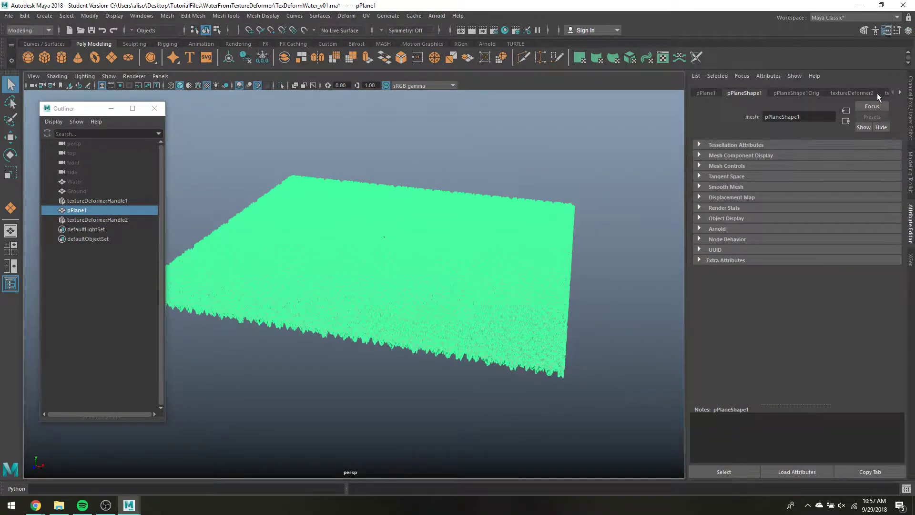
pyautogui.click(900, 93)
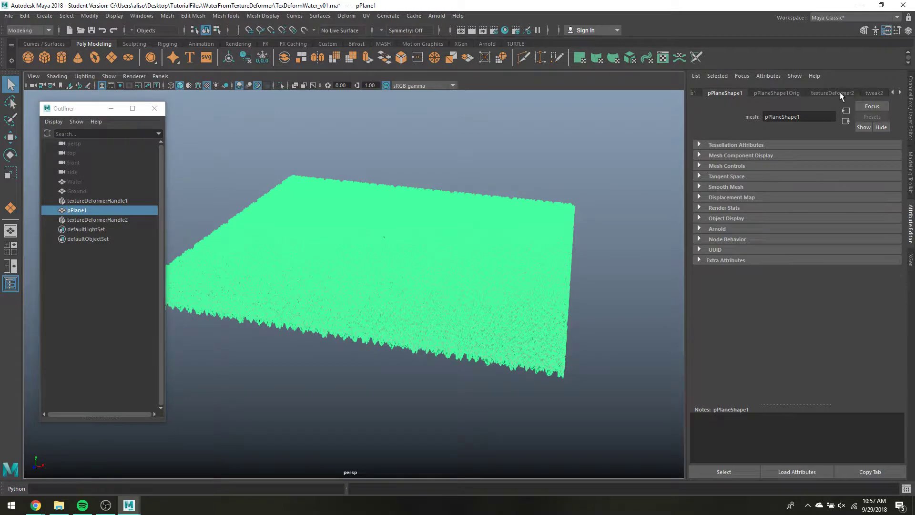
pyautogui.click(839, 93)
pyautogui.click(889, 187)
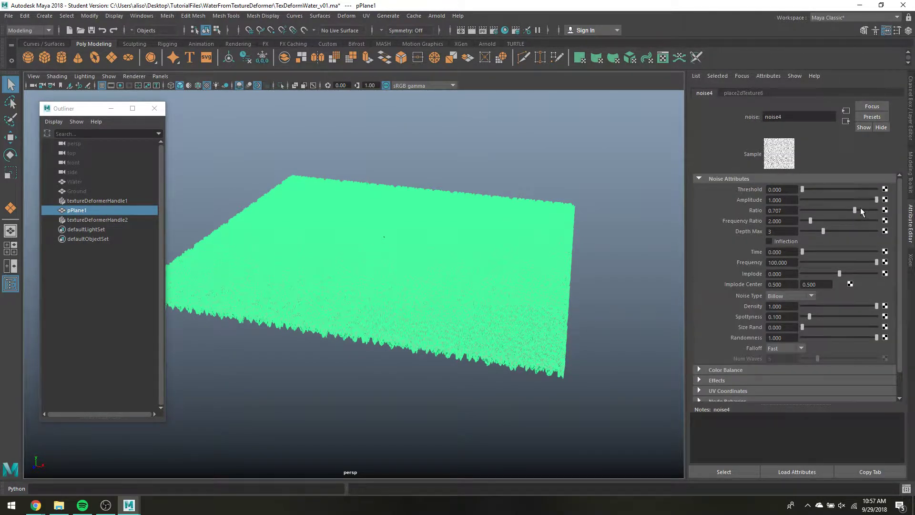
pyautogui.click(81, 220)
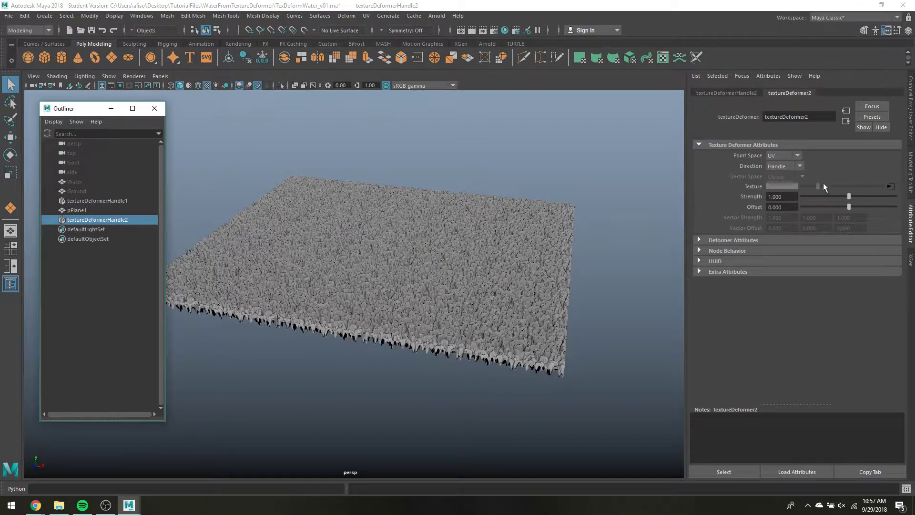
pyautogui.rightClick(782, 187)
pyautogui.click(784, 206)
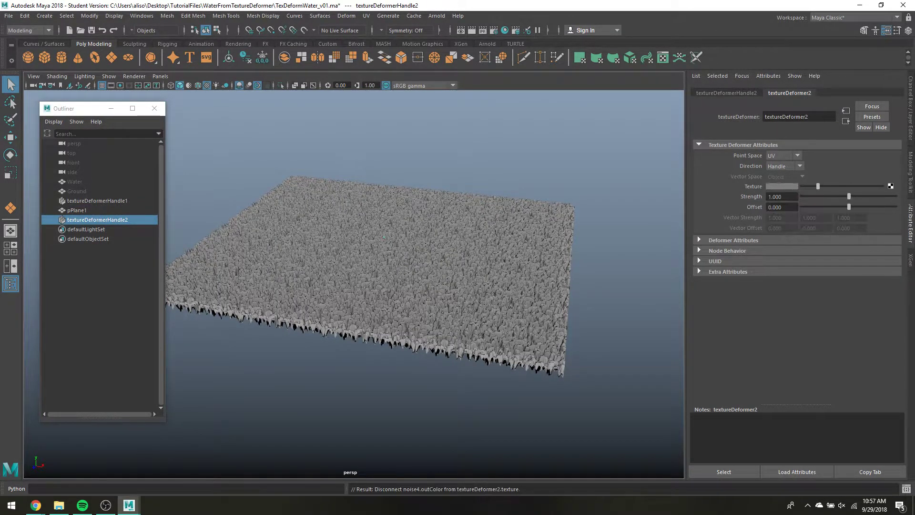
# Create a new File texture node (file2) to drive the deformer
pyautogui.click(890, 186)
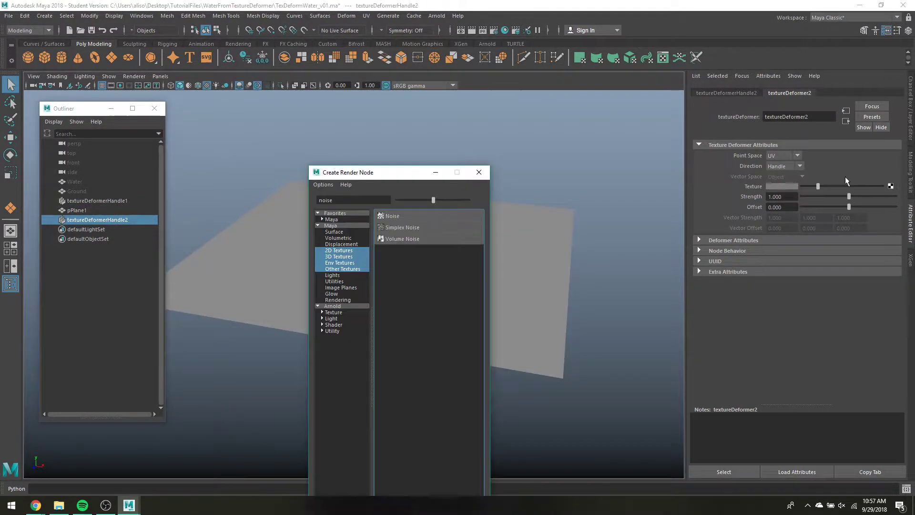
pyautogui.doubleClick(364, 198)
pyautogui.write('file')
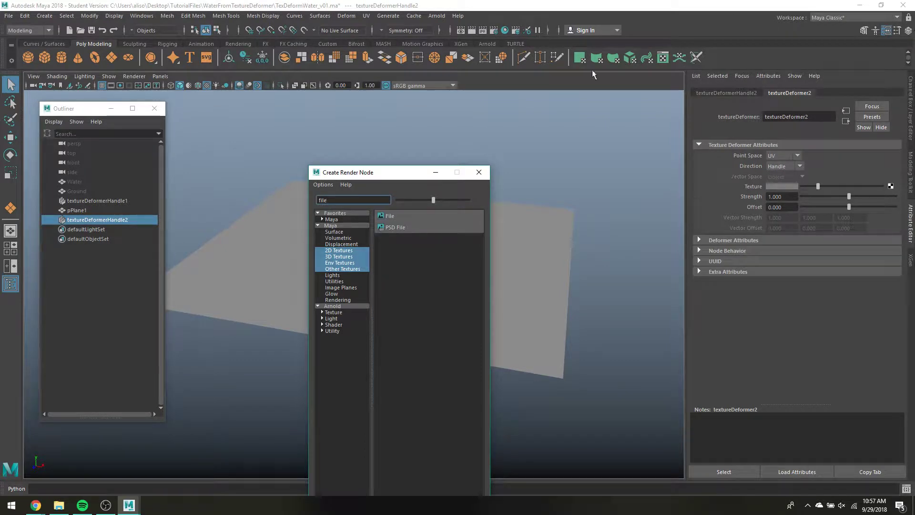
pyautogui.click(460, 217)
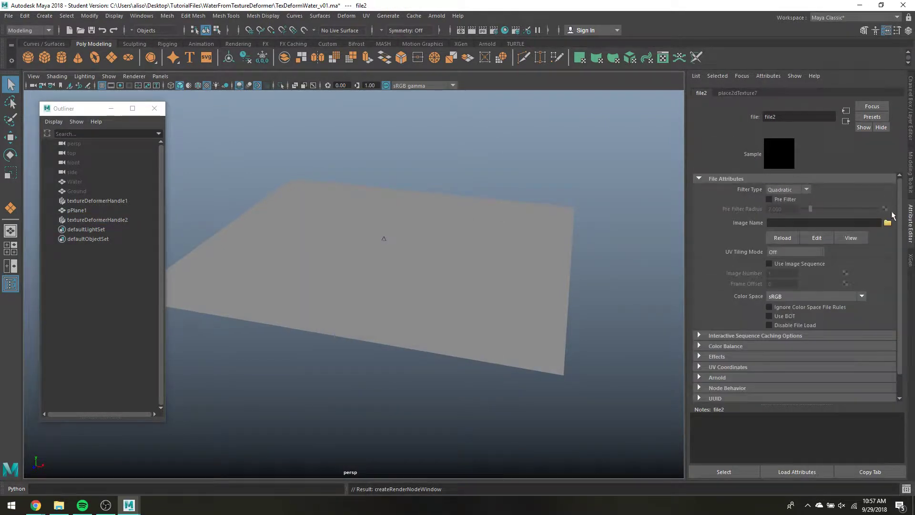
# Load Screenshot_71.png from the Desktop as file2's image
pyautogui.click(887, 224)
pyautogui.click(345, 104)
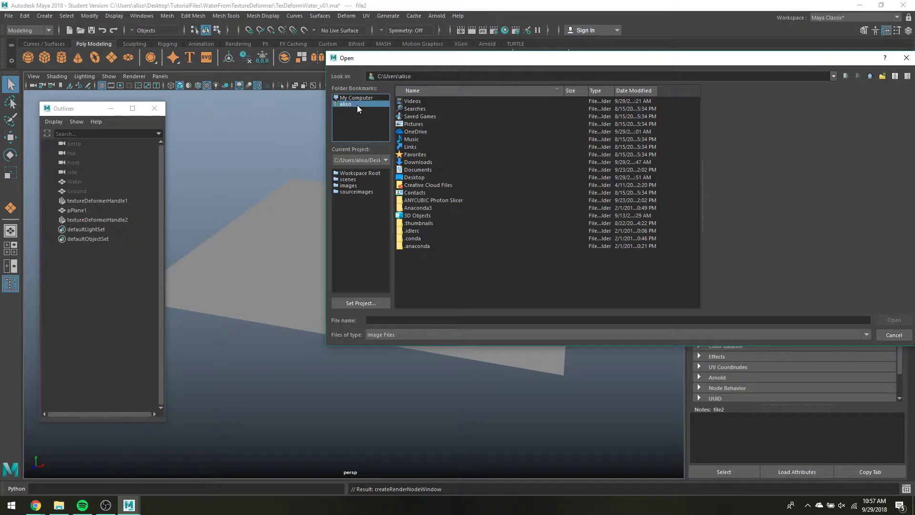
pyautogui.doubleClick(414, 178)
pyautogui.click(412, 178)
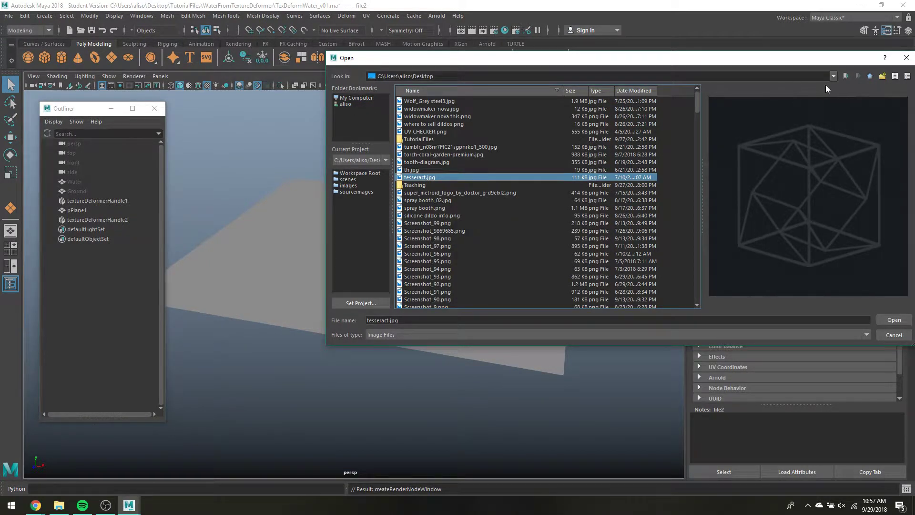
pyautogui.click(450, 269)
pyautogui.scroll(-4, 427, 261)
pyautogui.scroll(-1, 427, 262)
pyautogui.click(427, 261)
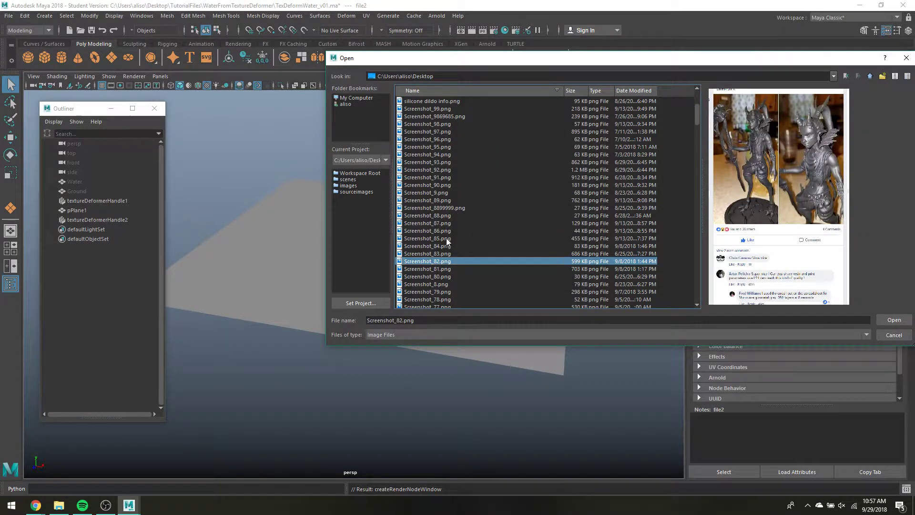
pyautogui.scroll(-4, 431, 255)
pyautogui.click(425, 263)
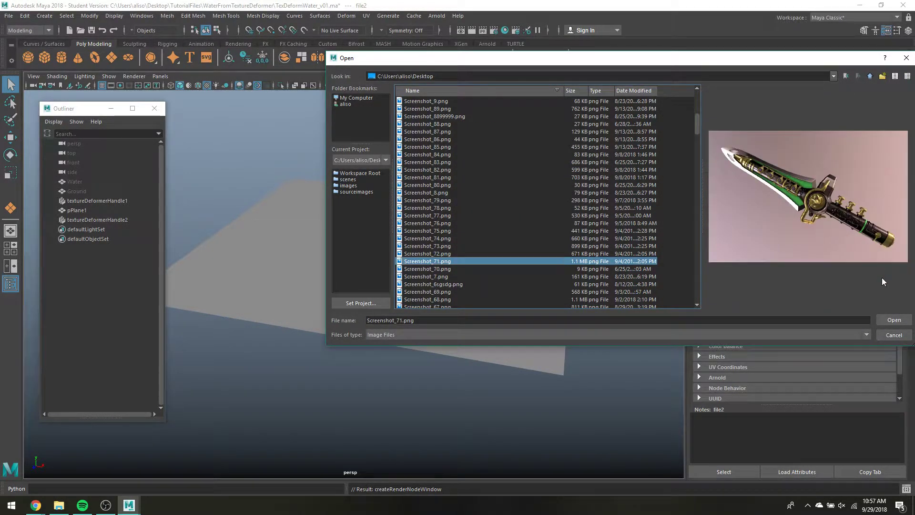
pyautogui.click(888, 319)
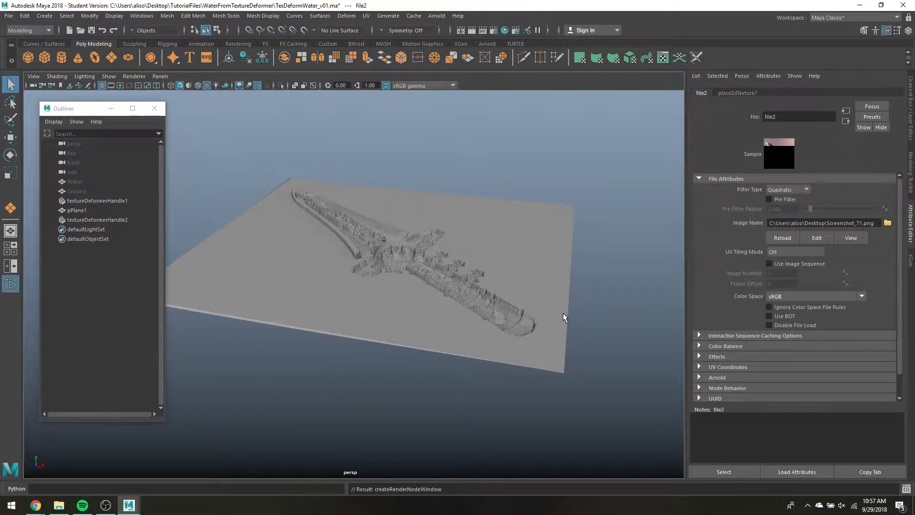
# Orbit close to inspect the sword relief, then select pPlane1
pyautogui.scroll(5, 563, 312)
pyautogui.keyDown('alt'); pyautogui.moveTo(562, 315); pyautogui.dragTo(559, 340); pyautogui.keyUp('alt')
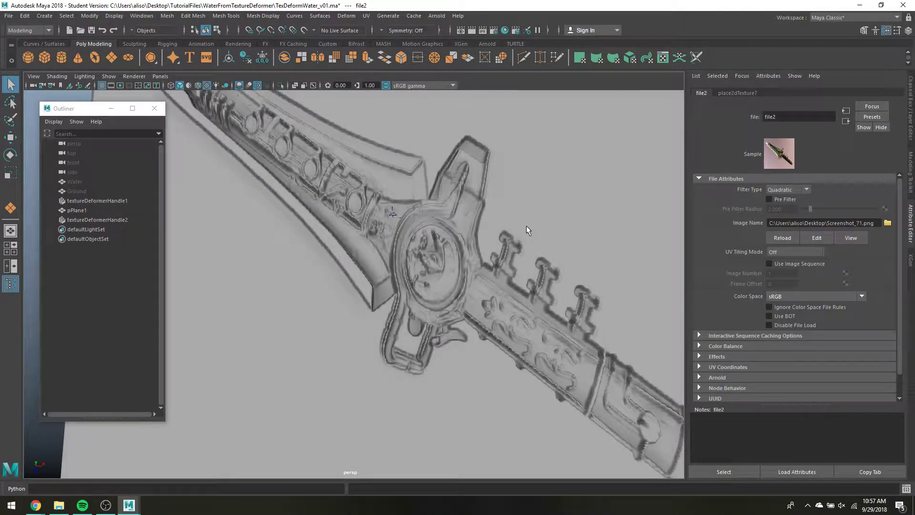
pyautogui.click(513, 230)
# Delete the test plane, then unhide the Water and Ground objects
pyautogui.press('Delete')
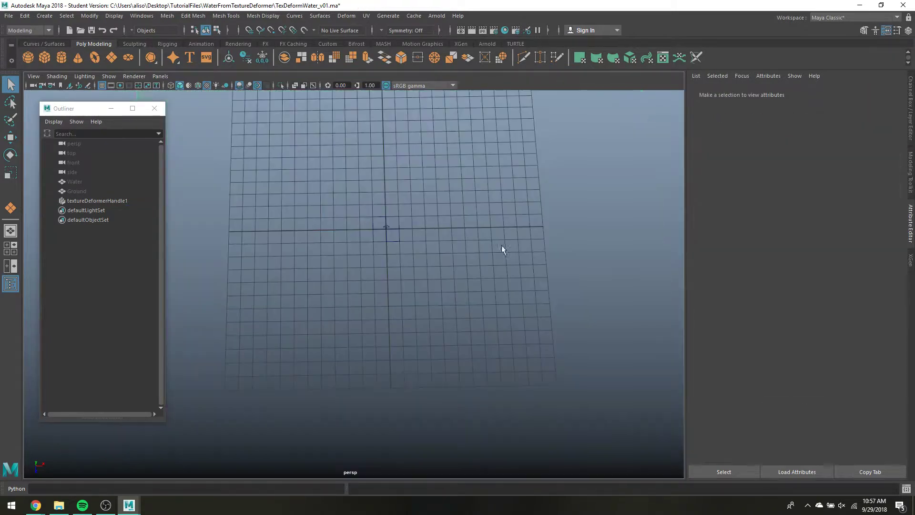
pyautogui.keyDown('alt'); pyautogui.moveTo(353, 241); pyautogui.dragTo(335, 205); pyautogui.keyUp('alt')
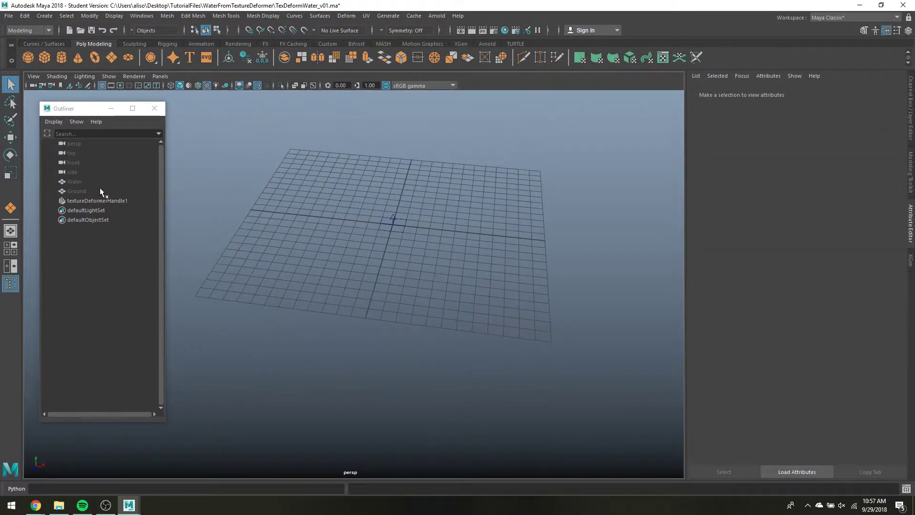
pyautogui.click(91, 183)
pyautogui.keyDown('shift'); pyautogui.click(95, 191); pyautogui.keyUp('shift')
pyautogui.hotkey('shift', 'h')
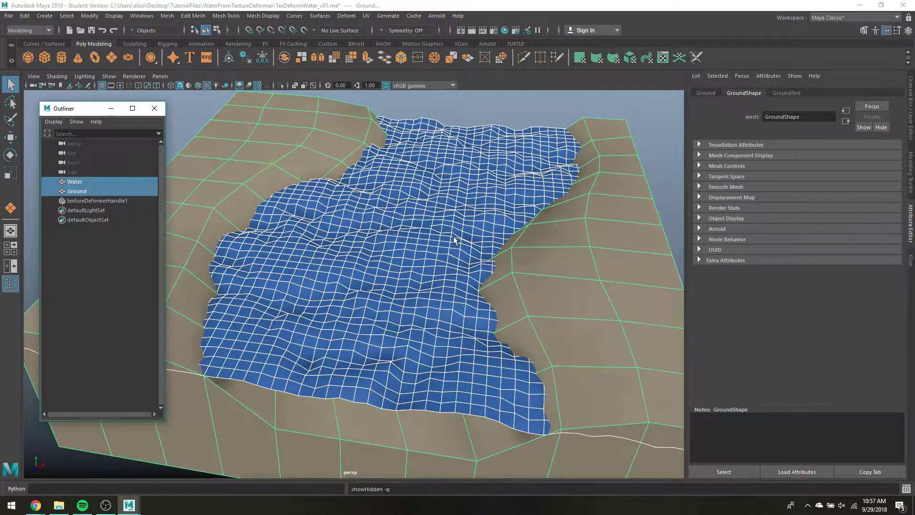
# Select the water and ground meshes in turn while orbiting around the sandy basin
pyautogui.click(456, 241)
pyautogui.moveTo(455, 241)
pyautogui.keyDown('alt'); pyautogui.mouseDown()
pyautogui.moveTo(465, 270)
pyautogui.moveTo(472, 247)
pyautogui.mouseUp(); pyautogui.keyUp('alt')
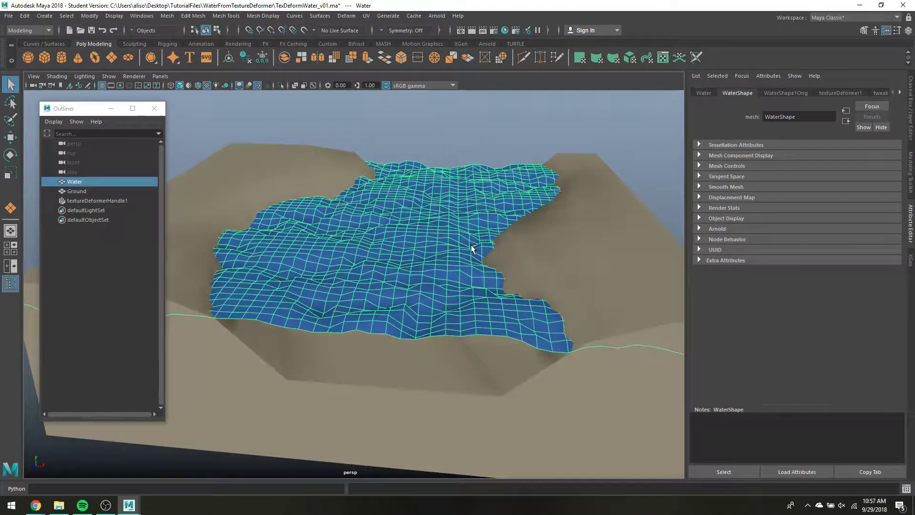
pyautogui.keyDown('alt'); pyautogui.moveTo(338, 267); pyautogui.dragTo(485, 276); pyautogui.keyUp('alt')
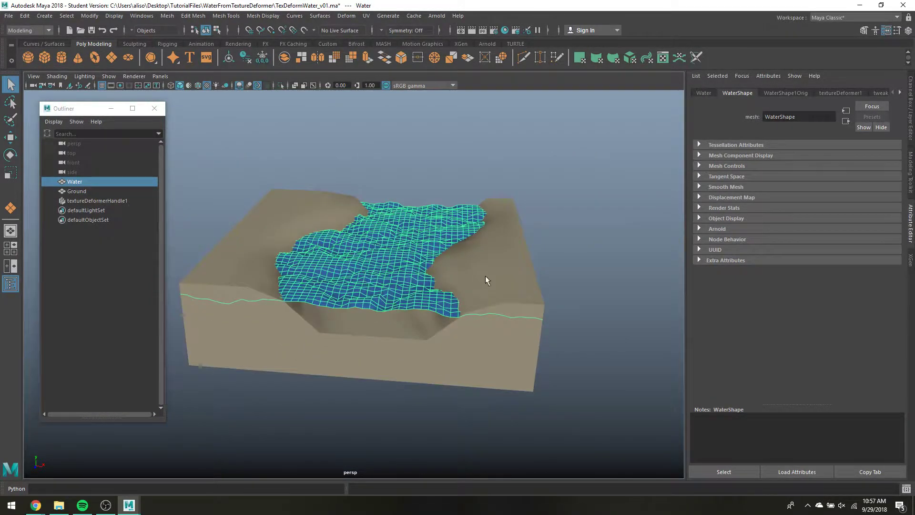
pyautogui.click(444, 270)
pyautogui.click(396, 240)
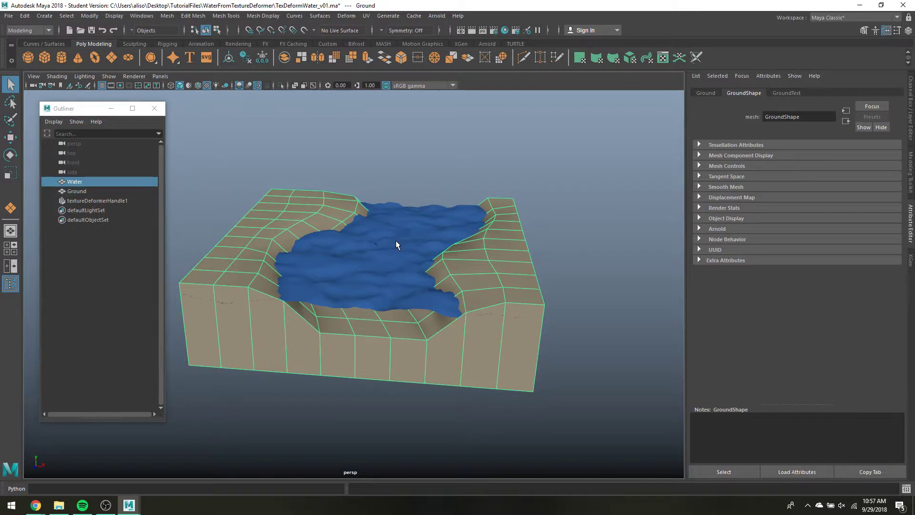
pyautogui.keyDown('alt'); pyautogui.moveTo(396, 240); pyautogui.dragTo(373, 286, button='right'); pyautogui.keyUp('alt')
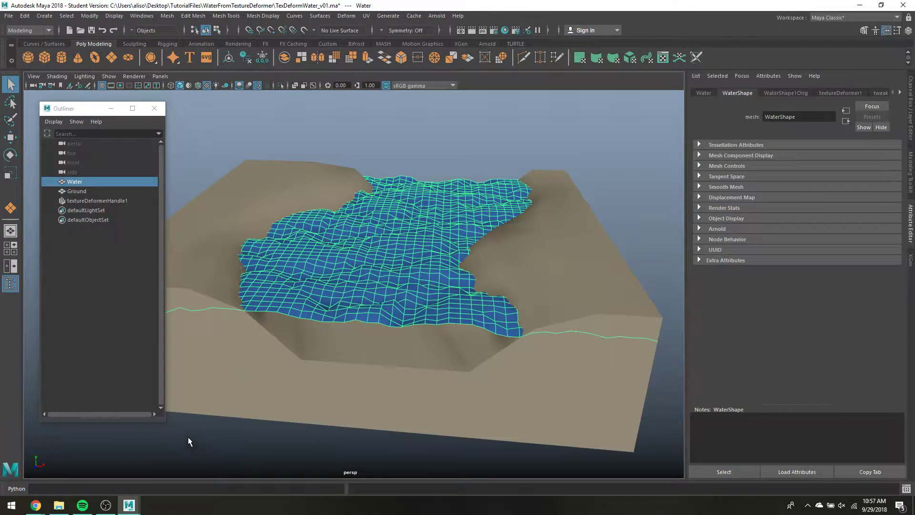
# Enable Time Slider and Range Slider in the UI Elements preferences and save
pyautogui.click(142, 16)
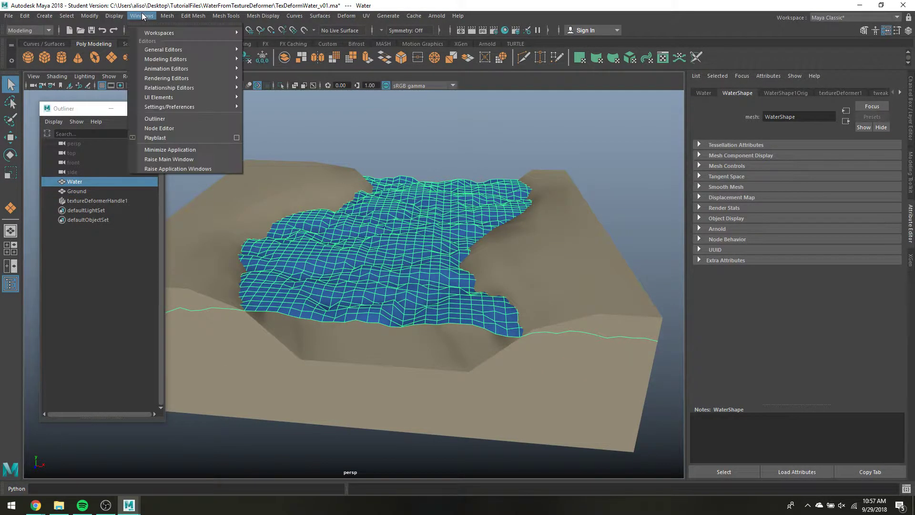
pyautogui.moveTo(184, 107)
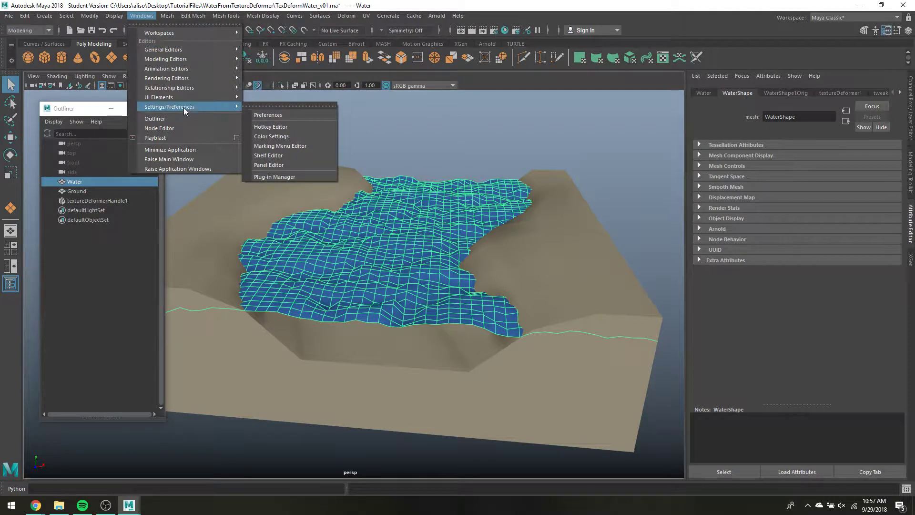
pyautogui.click(269, 114)
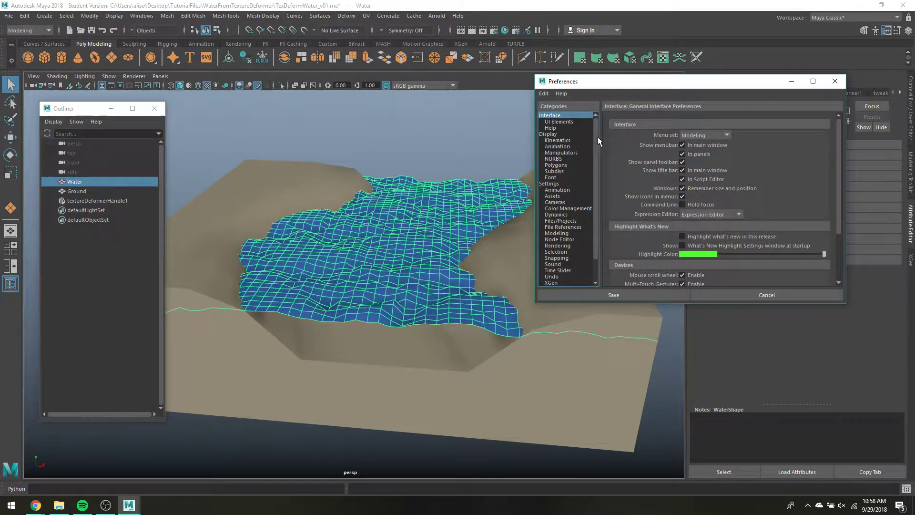
pyautogui.click(559, 120)
pyautogui.click(691, 153)
pyautogui.click(691, 162)
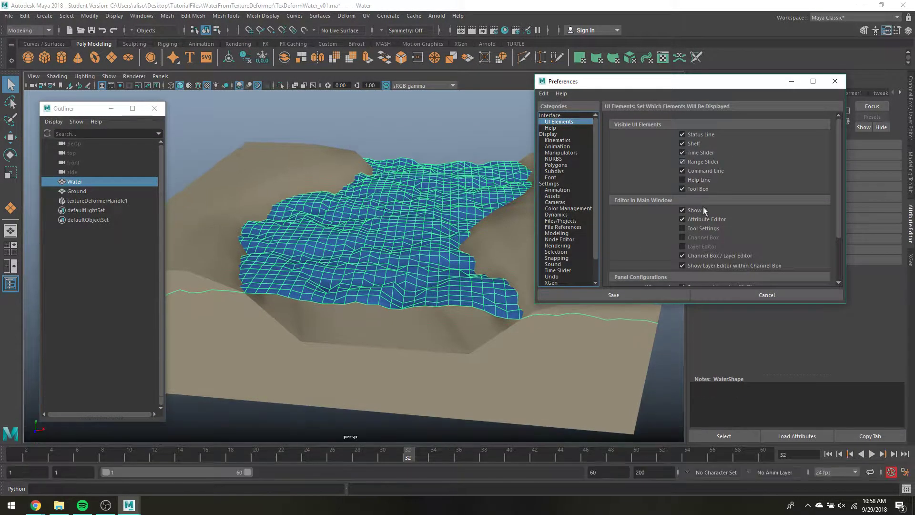
pyautogui.click(674, 295)
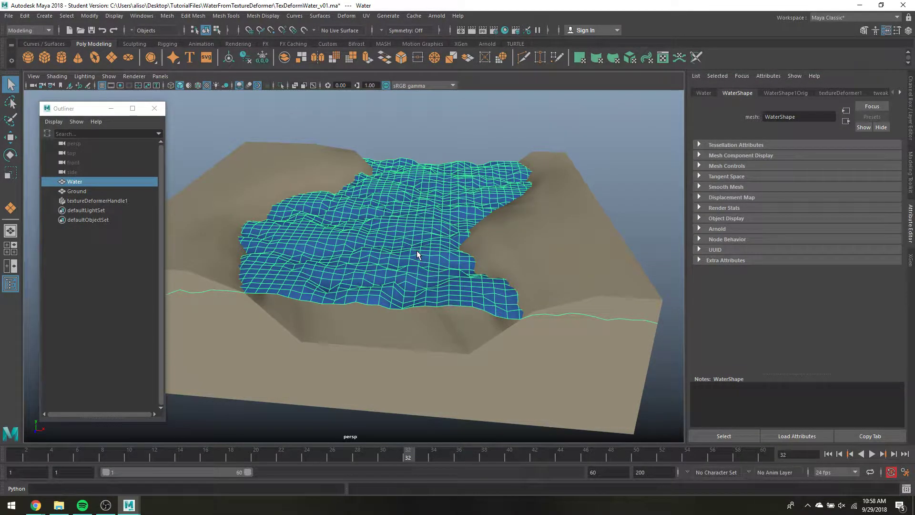
# On textureDeformerHandle1's noise3, key Time 0 at frame 1 and 1 at frame 30
pyautogui.click(101, 200)
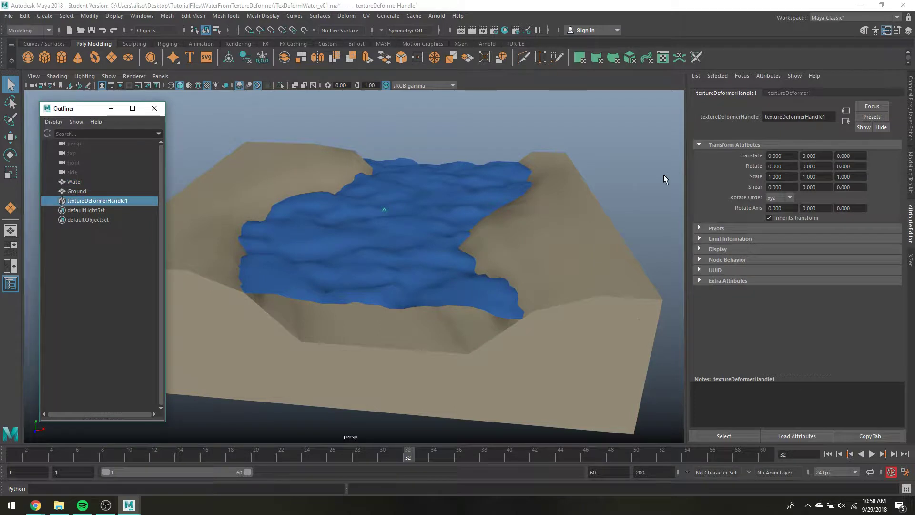
pyautogui.click(791, 94)
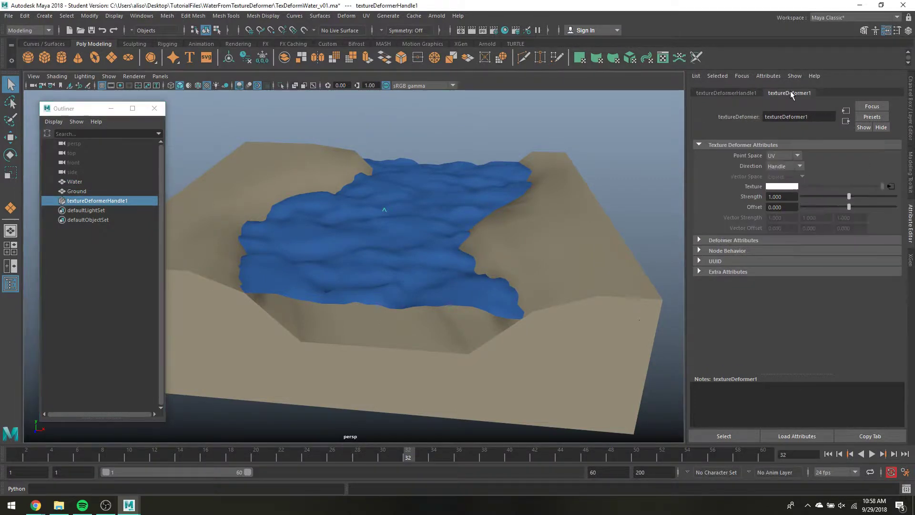
pyautogui.click(890, 187)
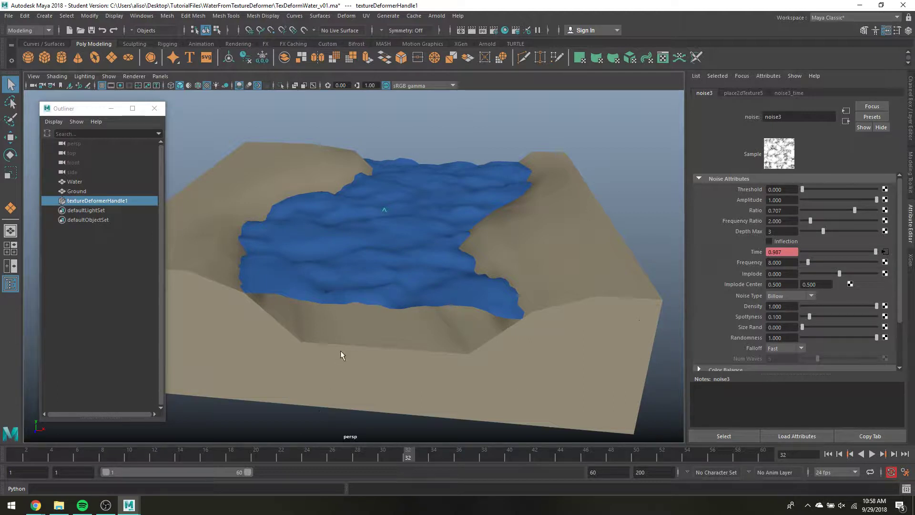
pyautogui.click(10, 456)
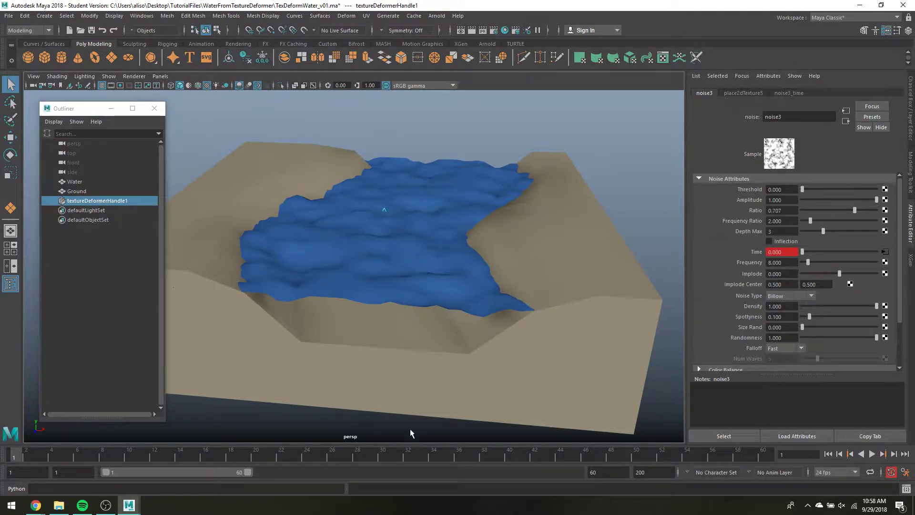
pyautogui.click(382, 455)
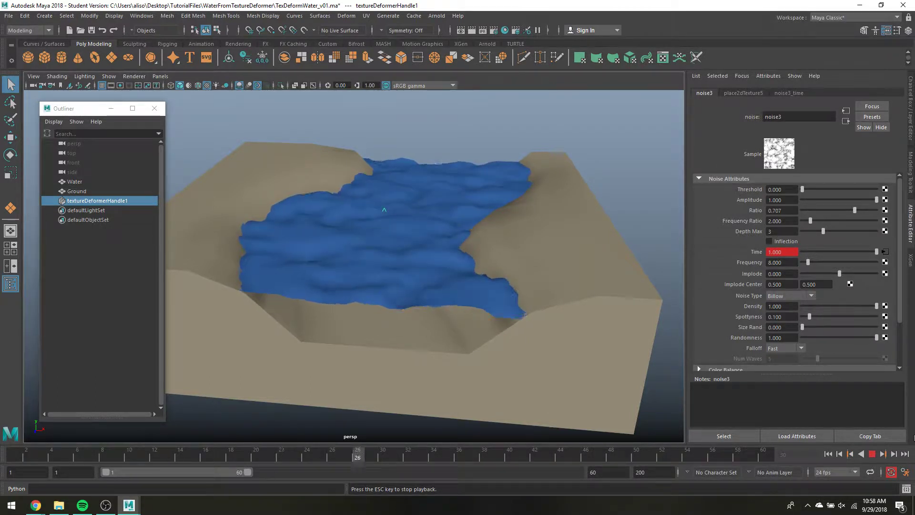
pyautogui.keyDown('alt'); pyautogui.moveTo(519, 311); pyautogui.dragTo(496, 285); pyautogui.keyUp('alt')
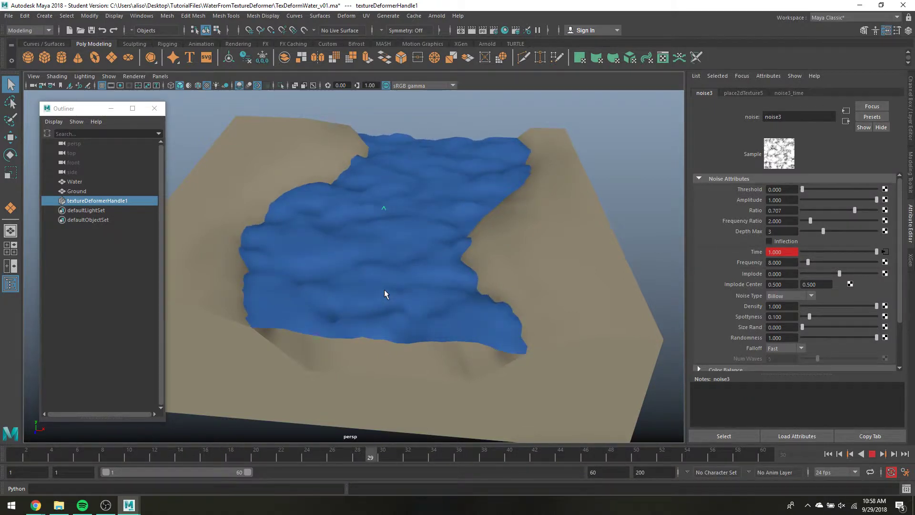
pyautogui.keyDown('alt'); pyautogui.moveTo(441, 321); pyautogui.dragTo(445, 314); pyautogui.keyUp('alt')
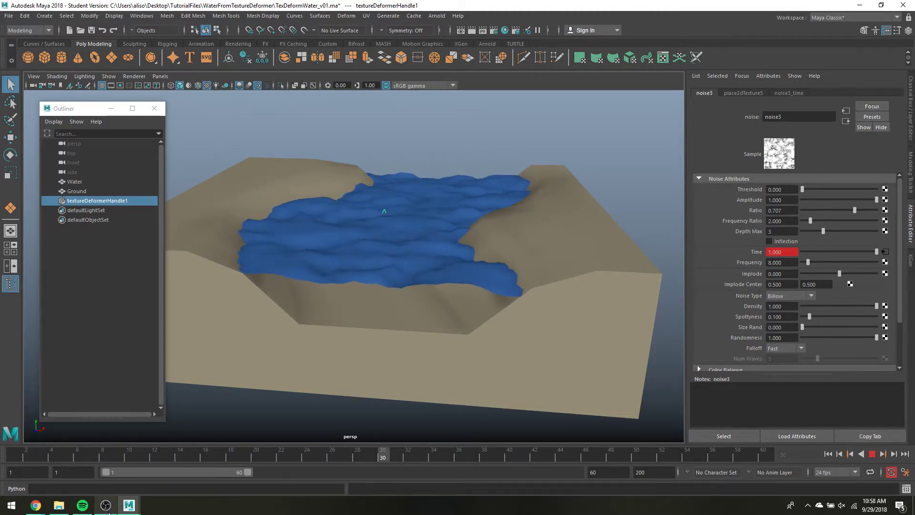
pyautogui.moveTo(107, 511)
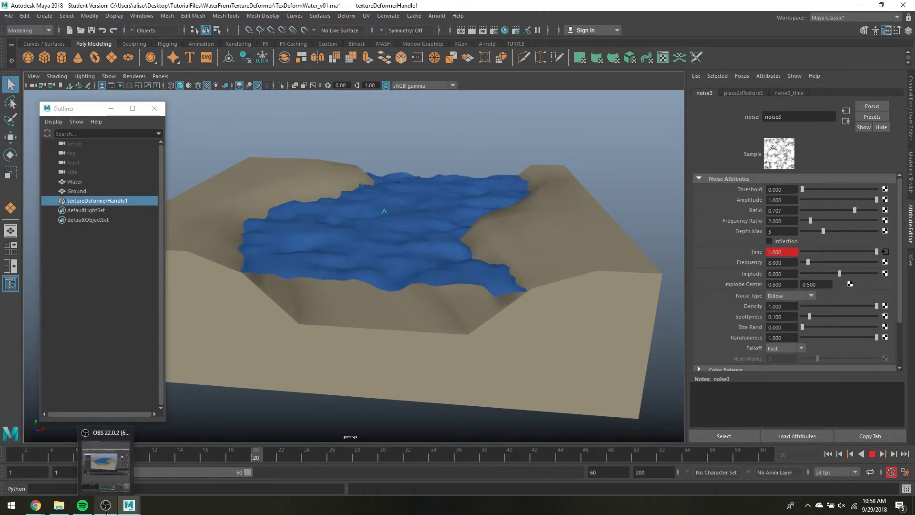